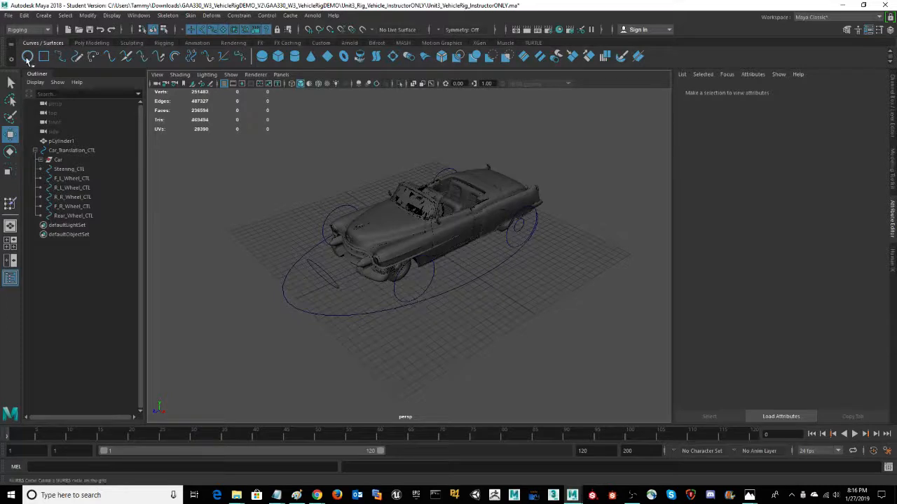
Create a NURBS circle at the grid centre and scale it up uniformly until it extends well beyond the car and its main control.
left_click(28, 57)
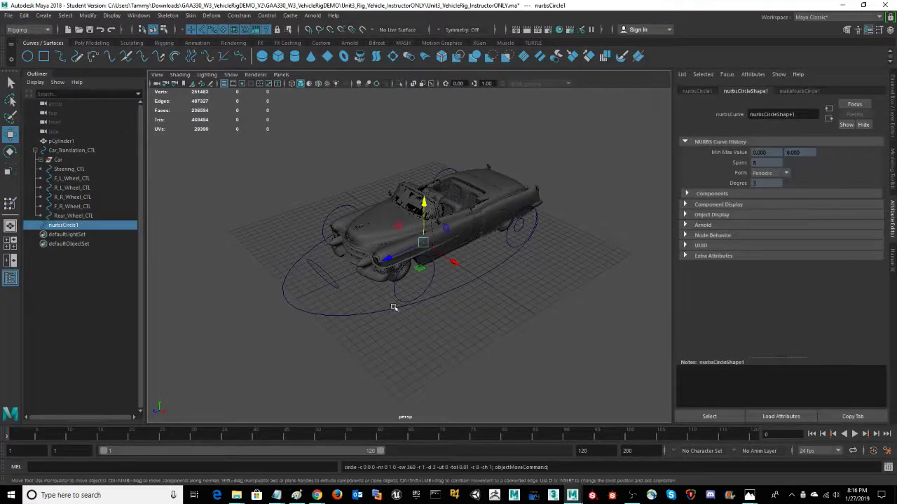
key("e")
key("r")
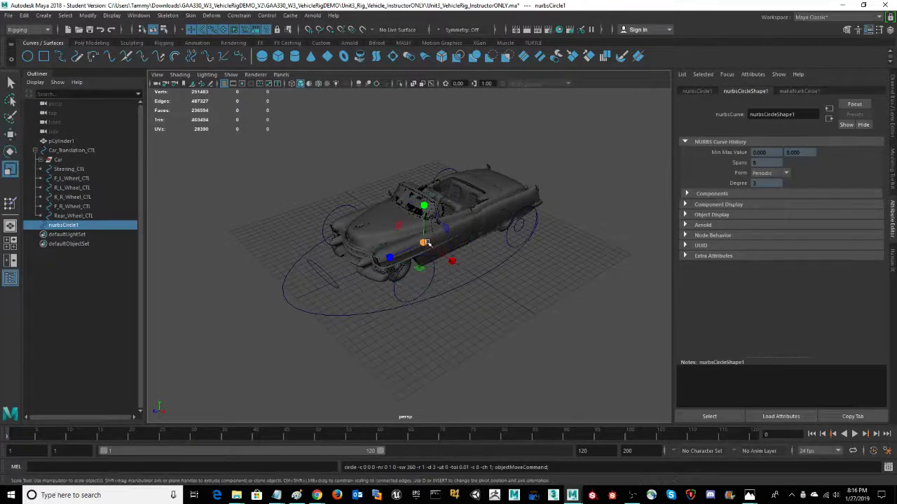
left_click_drag(423, 242, 851, 362)
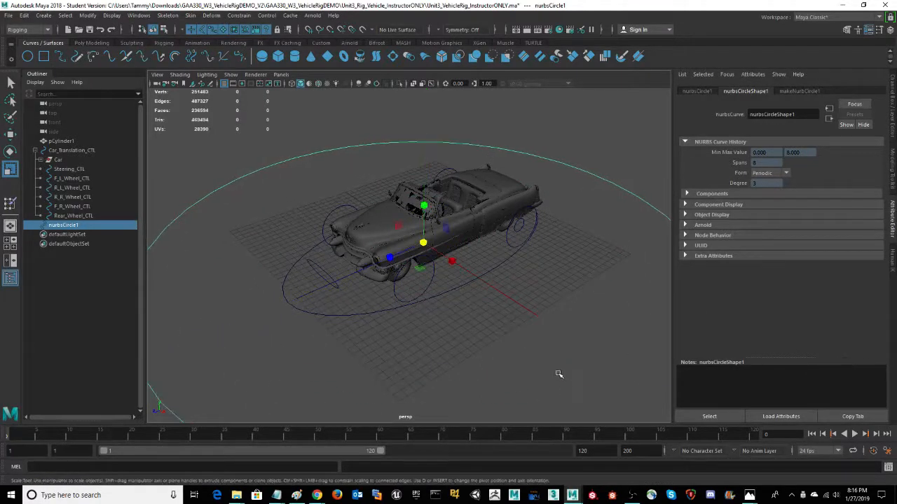
left_click_drag(584, 347, 517, 306, "alt")
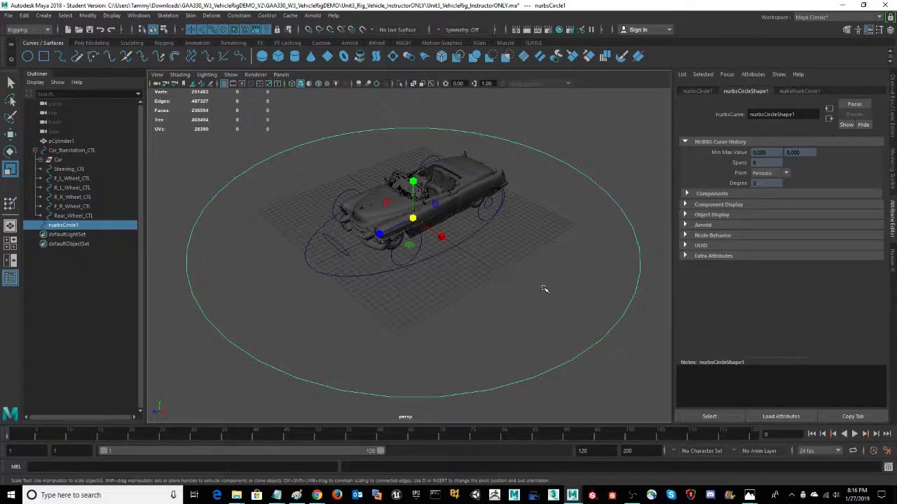
Select Car_Translation_CTL followed by the large circle, and open the Attach to Motion Path options.
left_click(590, 263)
left_click_drag(573, 328, 614, 374)
left_click(523, 318)
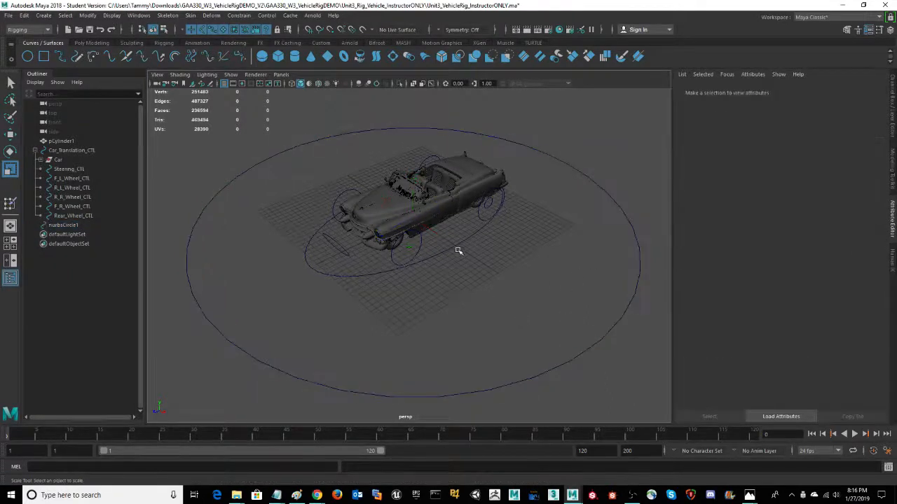
left_click_drag(456, 240, 477, 263)
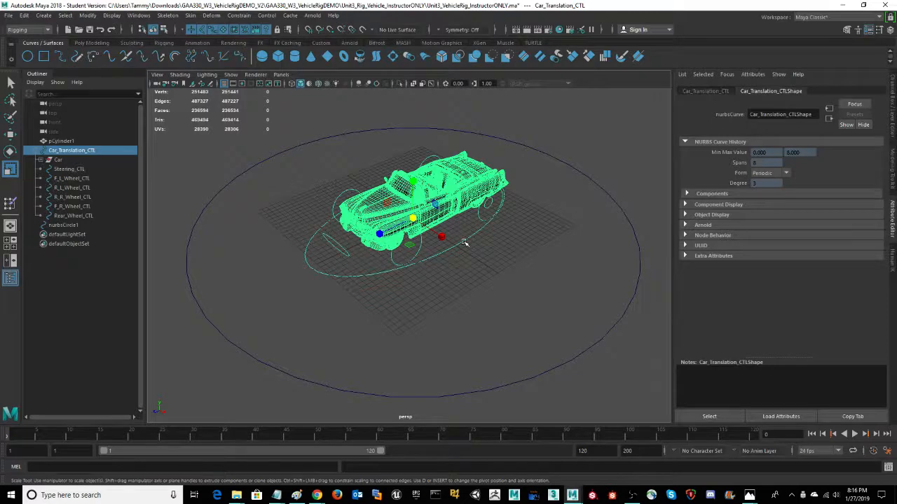
left_click_drag(610, 171, 591, 207, "shift")
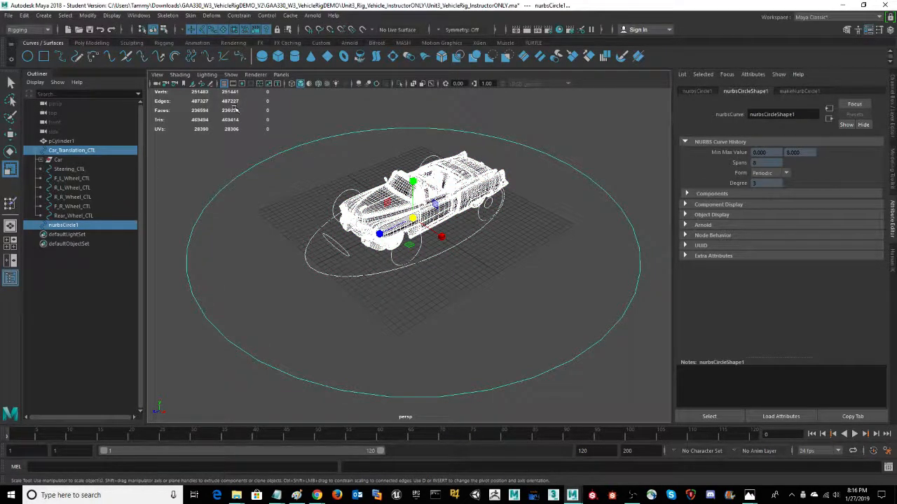
left_click(239, 15)
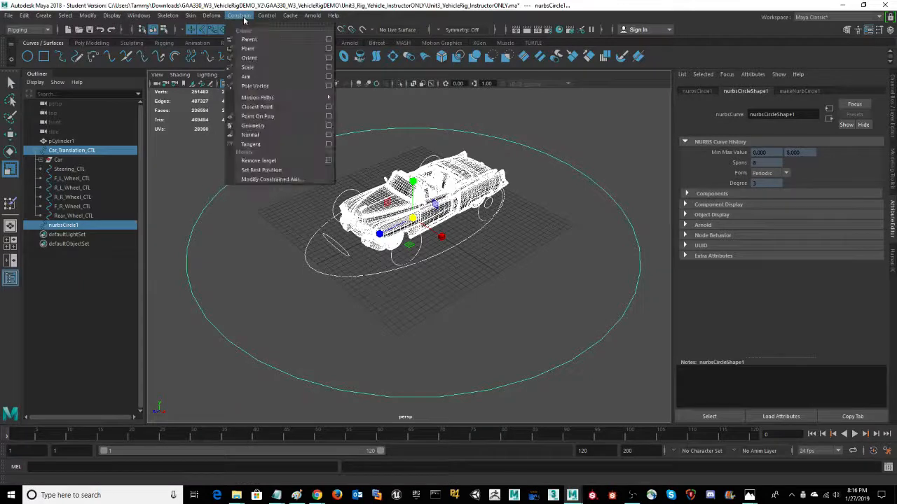
mouse_move(274, 103)
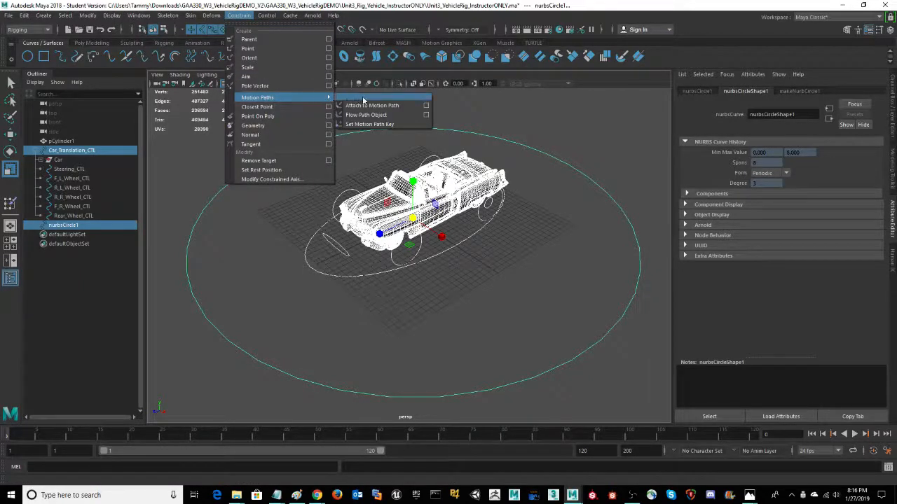
left_click(375, 96)
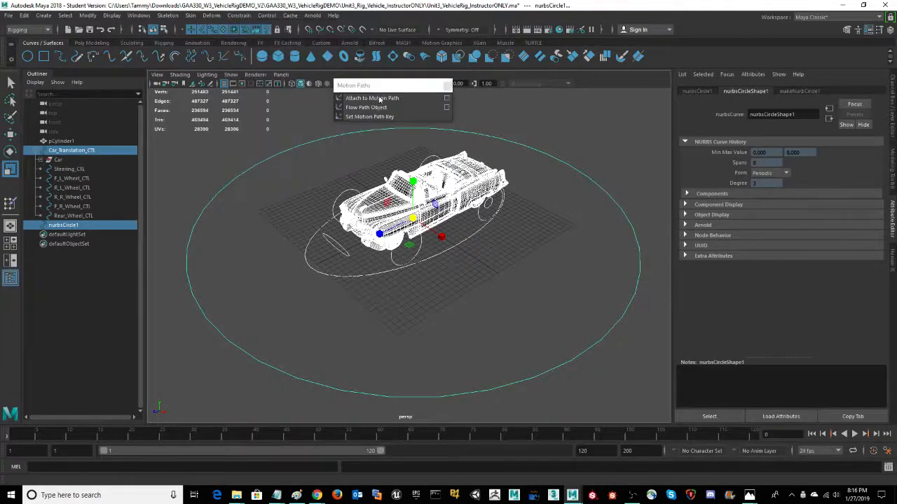
left_click_drag(392, 96, 175, 125)
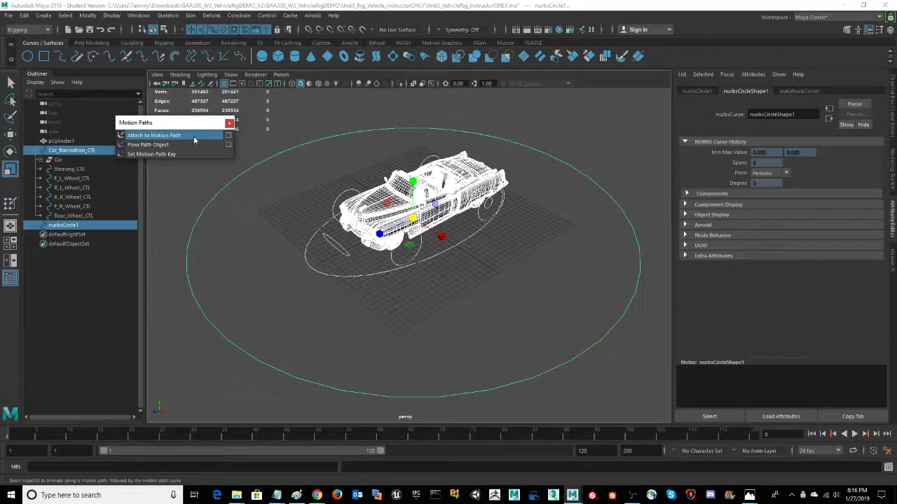
left_click(229, 138)
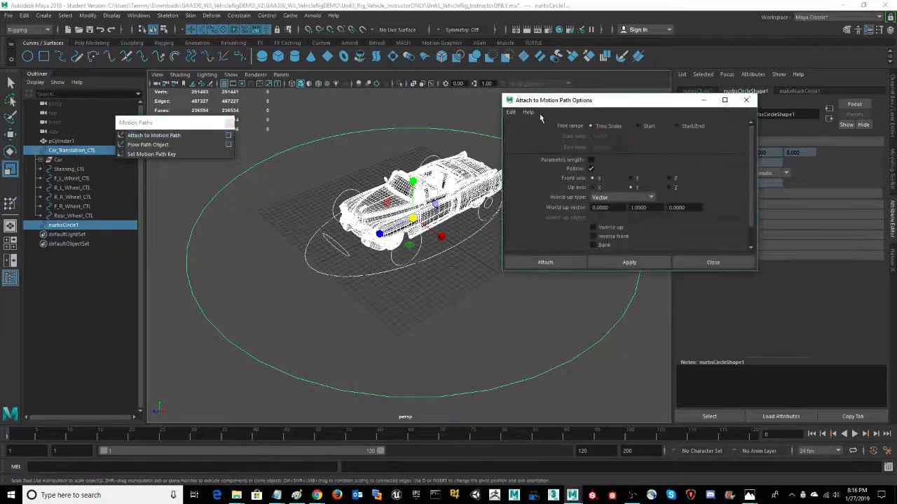
Reset the Attach to Motion Path options to their defaults and attach the car control to the large circle.
left_click_drag(614, 104, 646, 107)
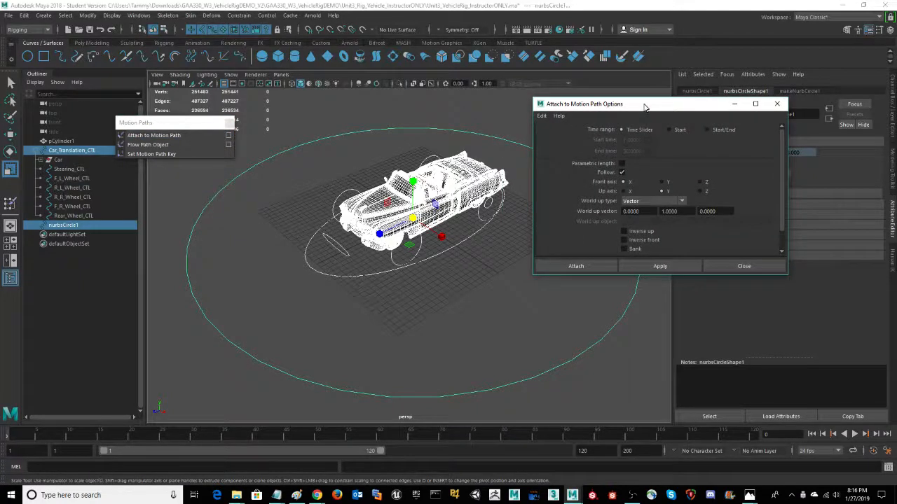
left_click(542, 116)
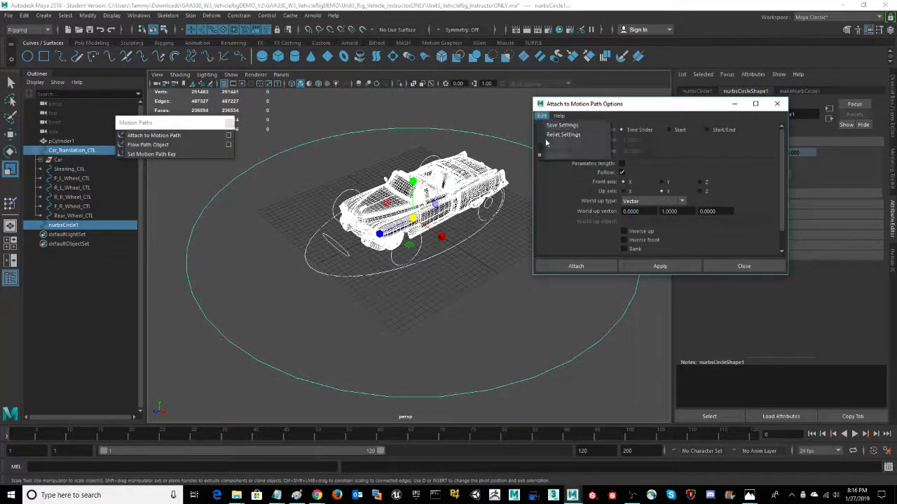
left_click(549, 134)
left_click_drag(655, 107, 649, 101)
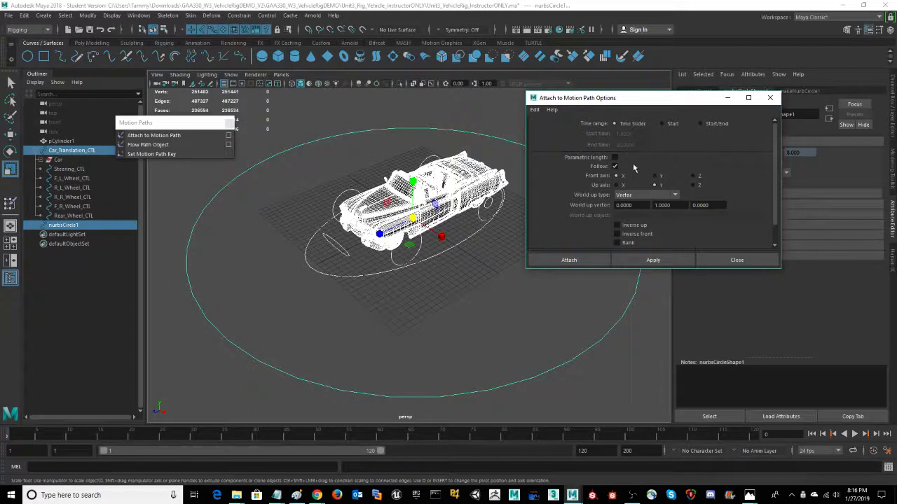
scroll(776, 177, "down", 1)
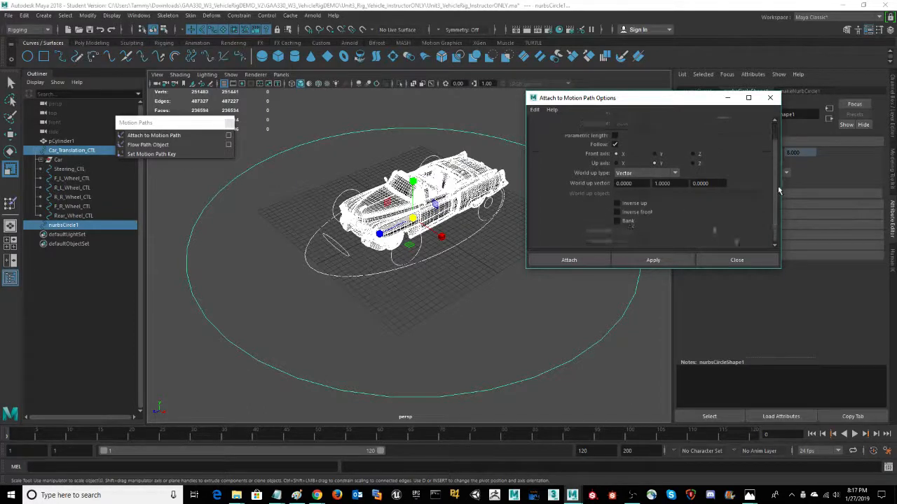
scroll(777, 169, "up", 1)
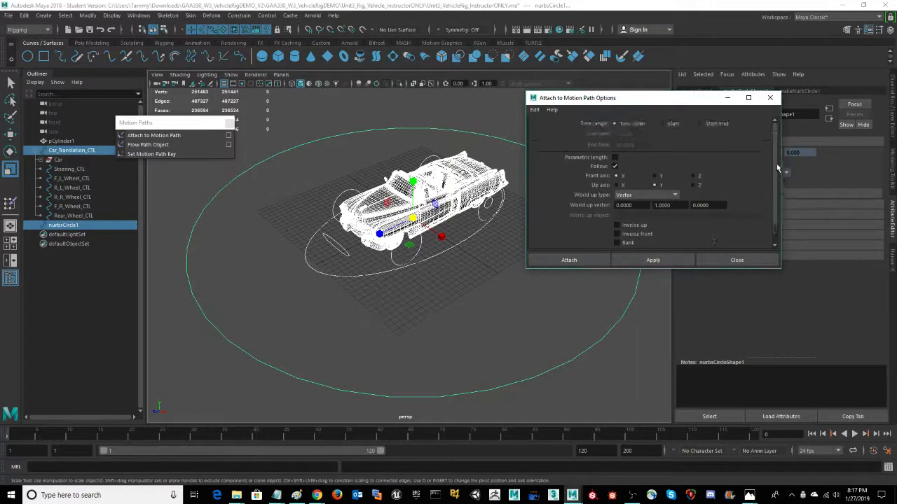
left_click(534, 110)
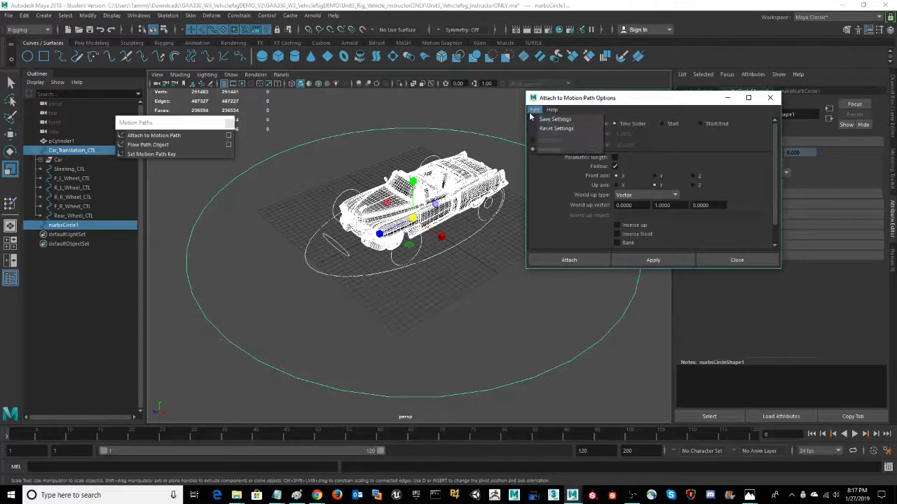
left_click(565, 129)
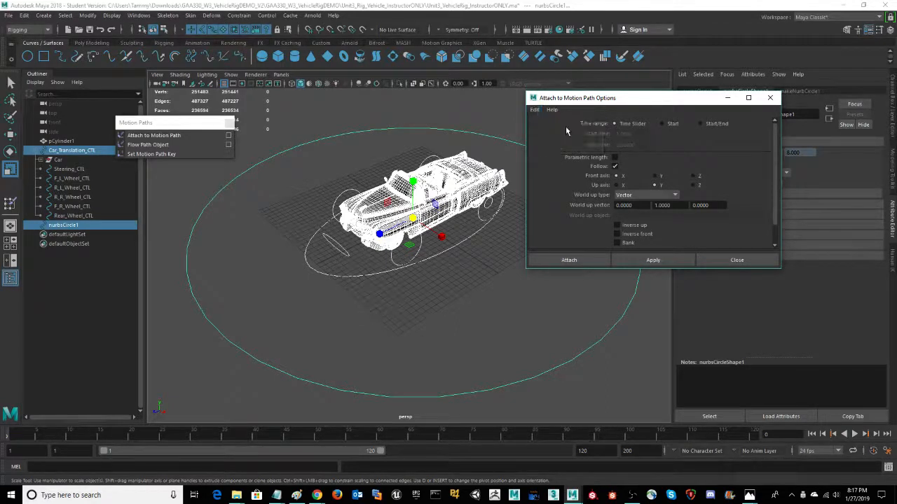
left_click(574, 260)
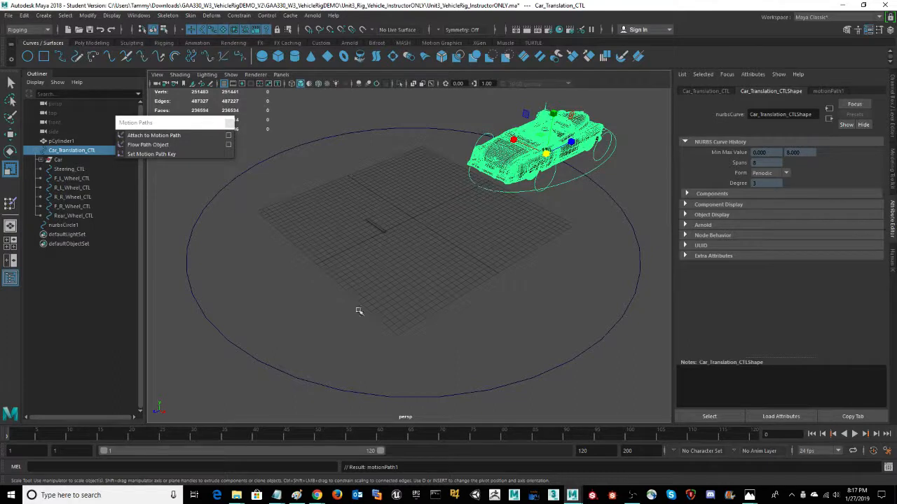
mouse_move(15, 438)
left_mouse_down()
mouse_move(374, 437)
mouse_move(12, 434)
left_mouse_up()
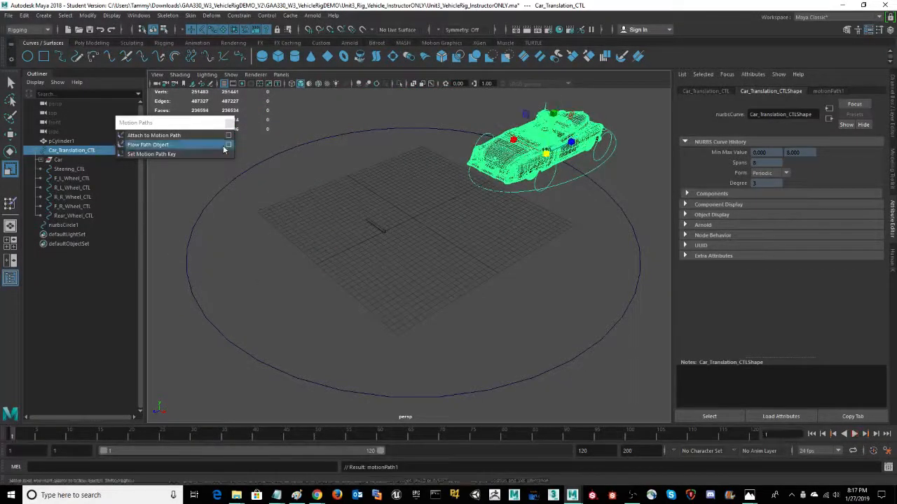
left_click(229, 123)
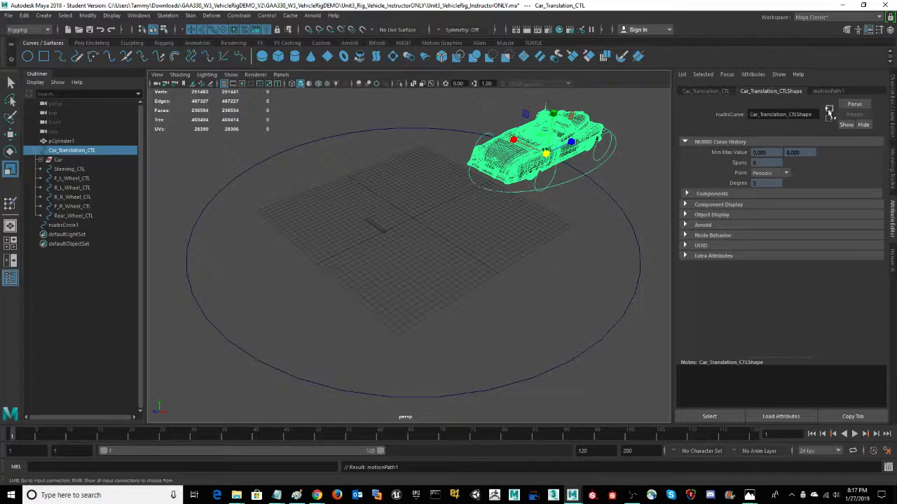
Set the Front Axis of the car control's motionPath1 to Z and scrub the animation to check the car's direction.
left_click(568, 178)
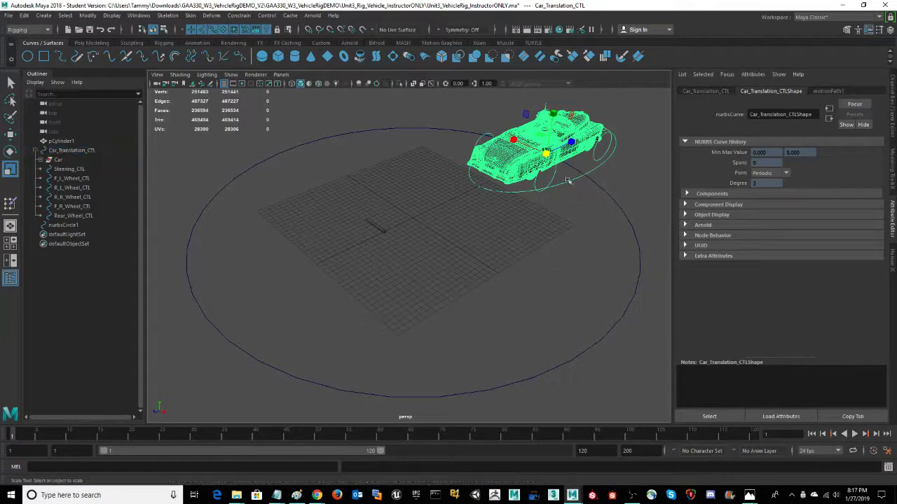
left_click(570, 180)
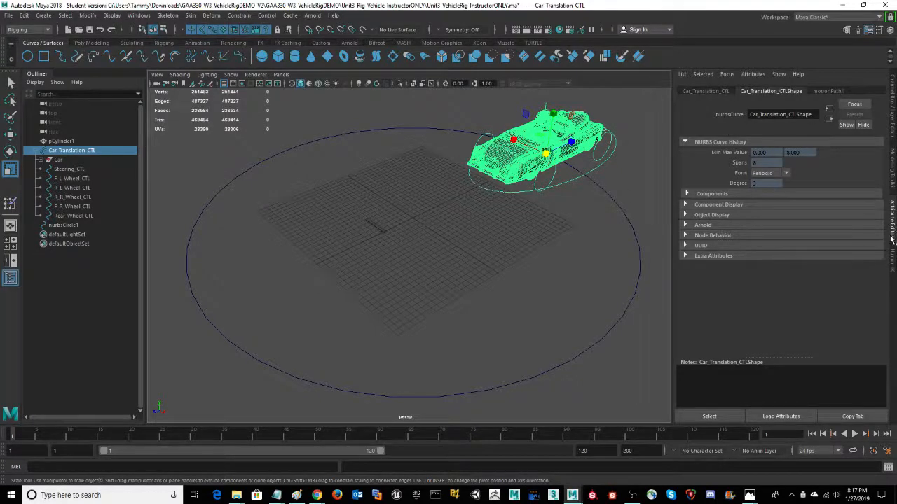
left_click(829, 92)
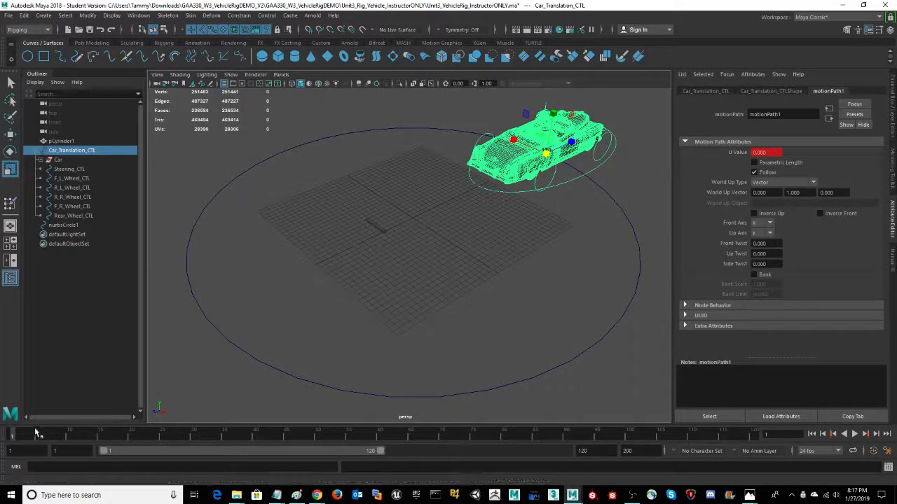
left_click(768, 223)
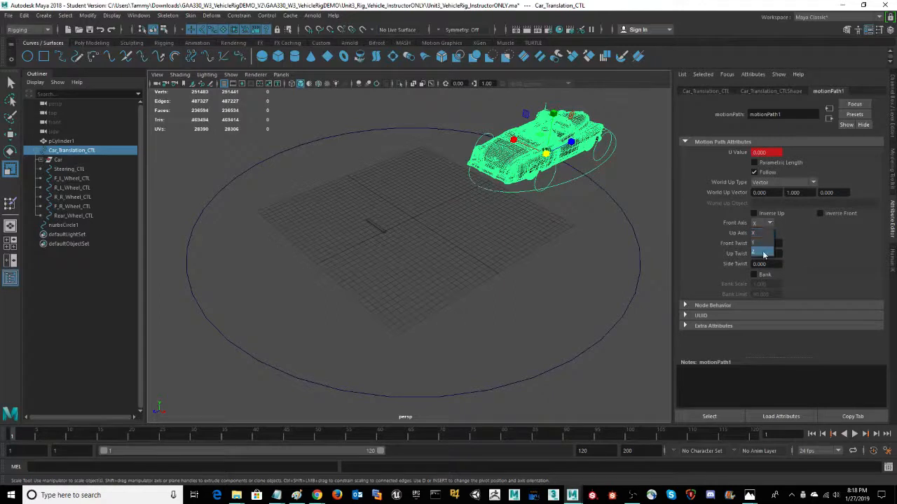
left_click(764, 253)
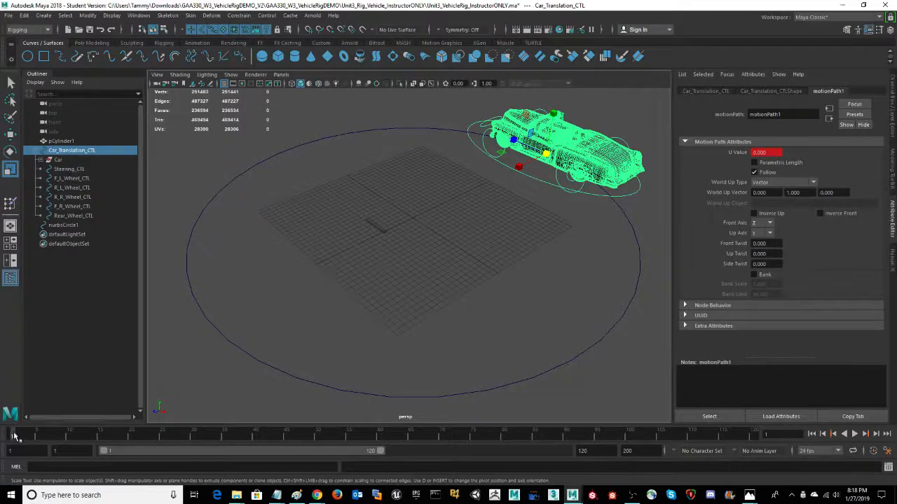
mouse_move(14, 436)
left_mouse_down()
mouse_move(606, 438)
mouse_move(762, 448)
mouse_move(11, 436)
left_mouse_up()
Enable Bank on motionPath1 and set its Bank Scale to 500.
left_click(753, 274)
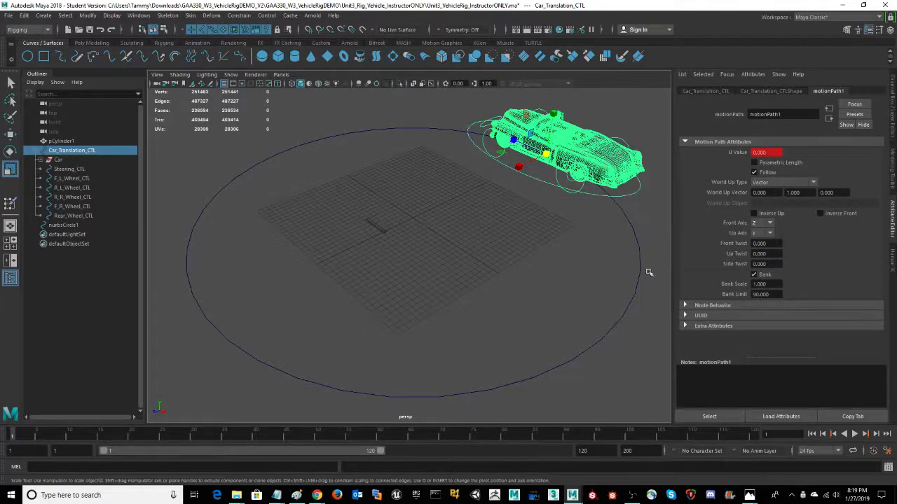
left_click(764, 284)
type("500")
key("Return")
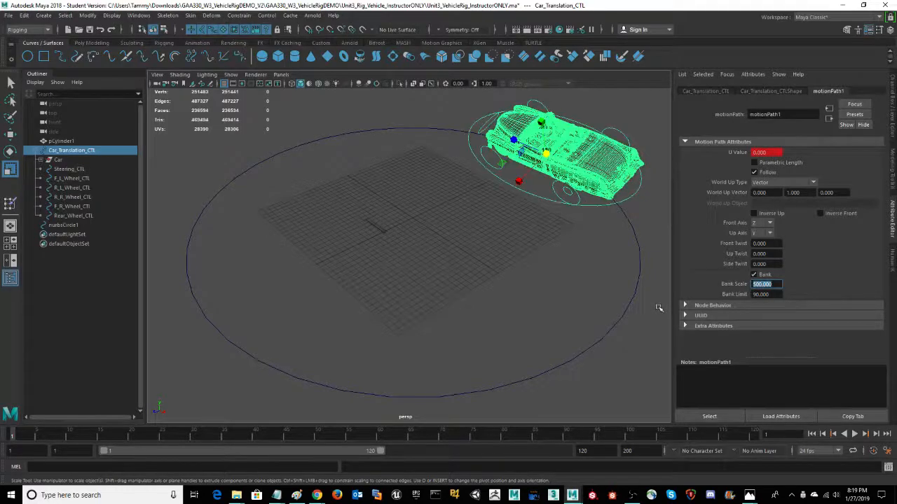
Play back the animation from a low viewing angle to check how the car banks around the circle.
left_click_drag(556, 296, 634, 326, "alt")
right_click_drag(634, 326, 625, 326, "alt")
left_click_drag(594, 311, 594, 336, "alt")
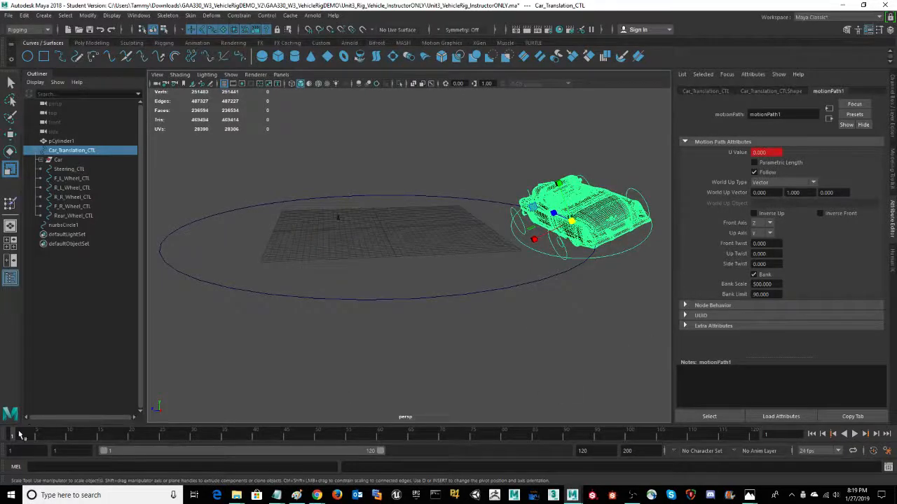
key("alt+v")
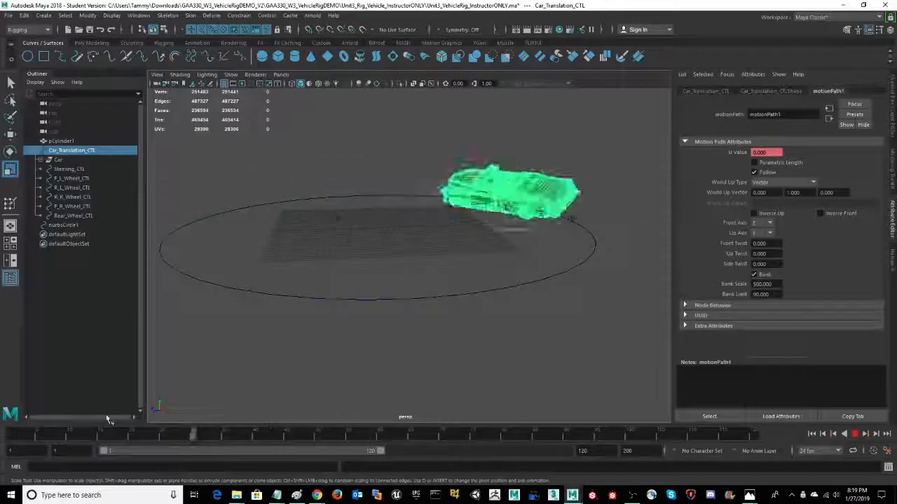
left_click_drag(461, 336, 533, 331, "alt")
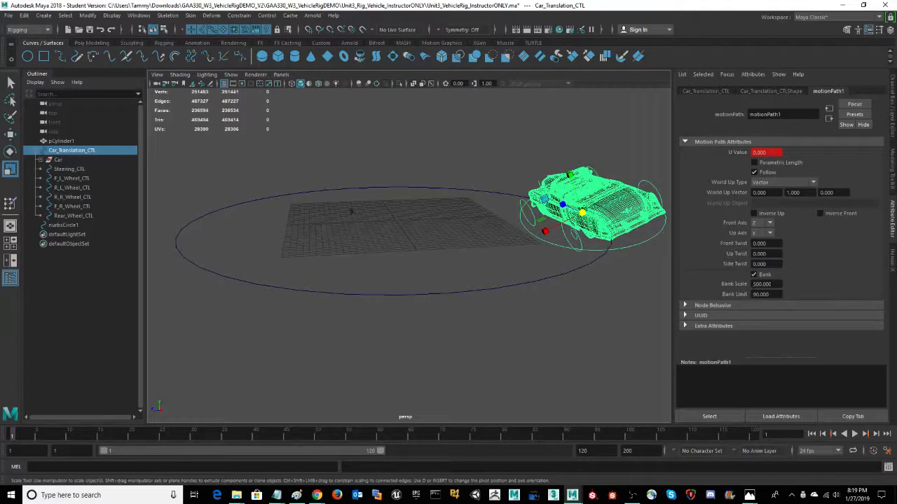
Select the large path circle and switch it to Control Vertex editing.
left_click(459, 295)
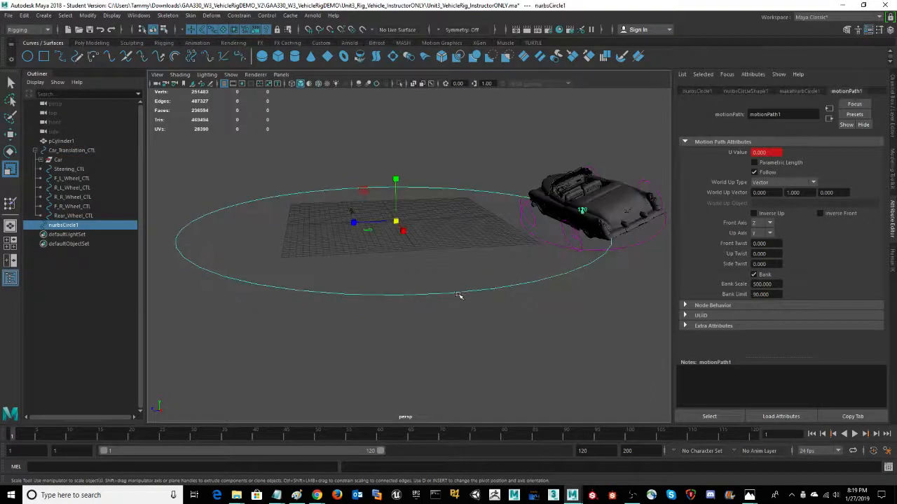
right_click(459, 293)
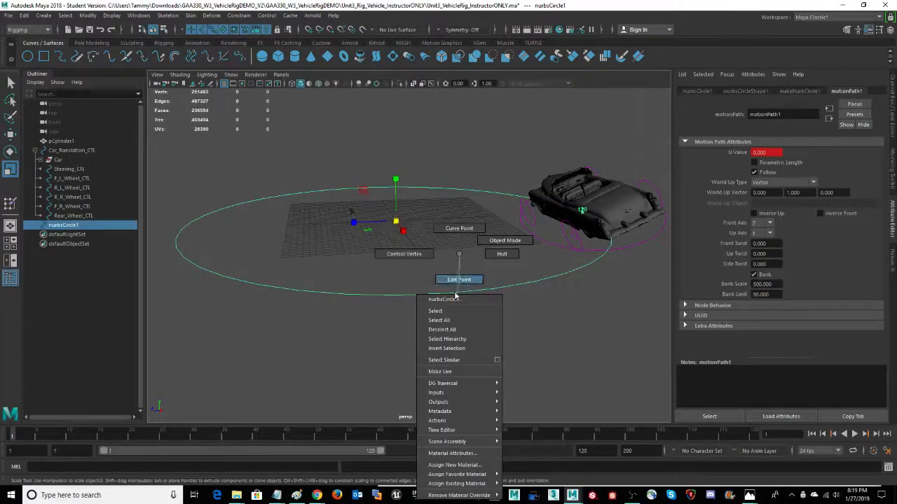
left_click(406, 254)
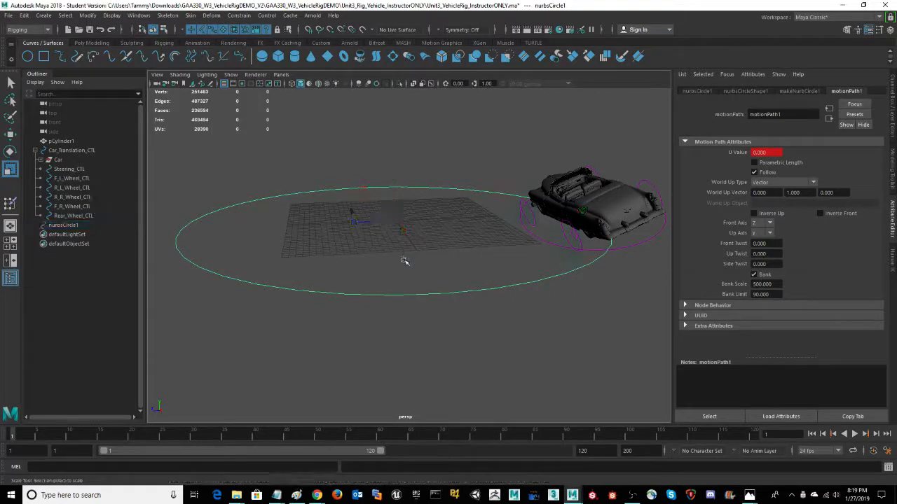
Reshape the path circle by pulling one near-side control vertex outward, lowering another near-side vertex, and raising a far-side vertex ahead of the car.
scroll(414, 267, "down", 3)
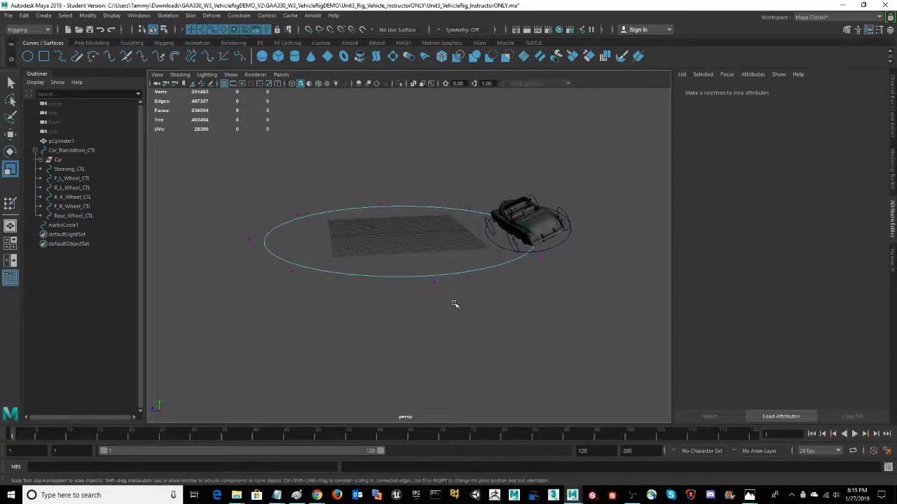
left_click_drag(415, 266, 455, 304)
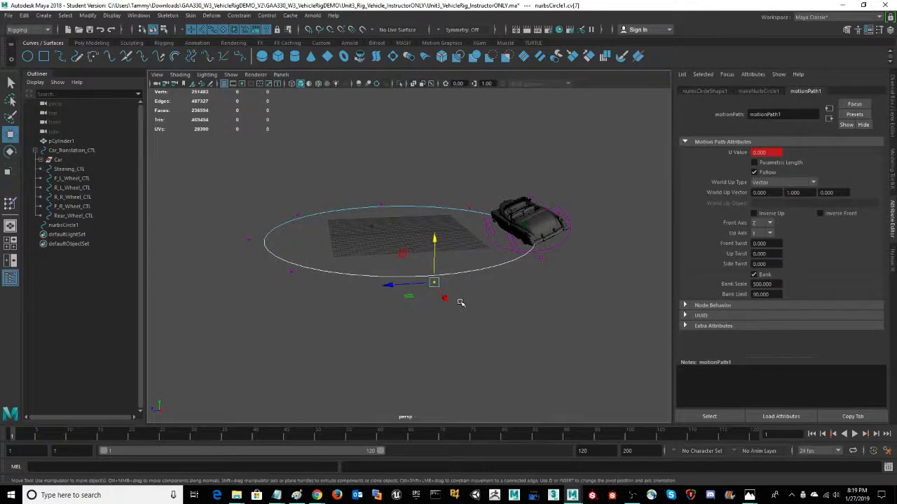
left_click_drag(456, 354, 486, 367, "alt")
left_click_drag(529, 329, 542, 335)
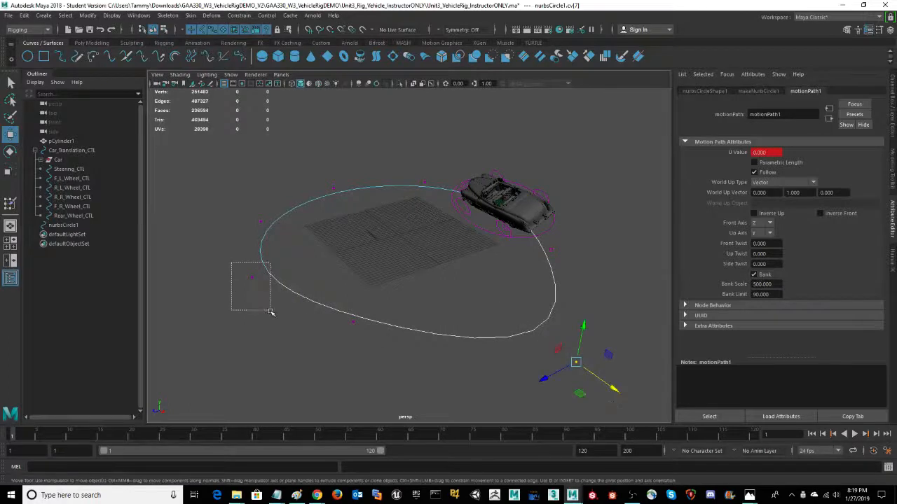
left_click_drag(243, 239, 256, 275)
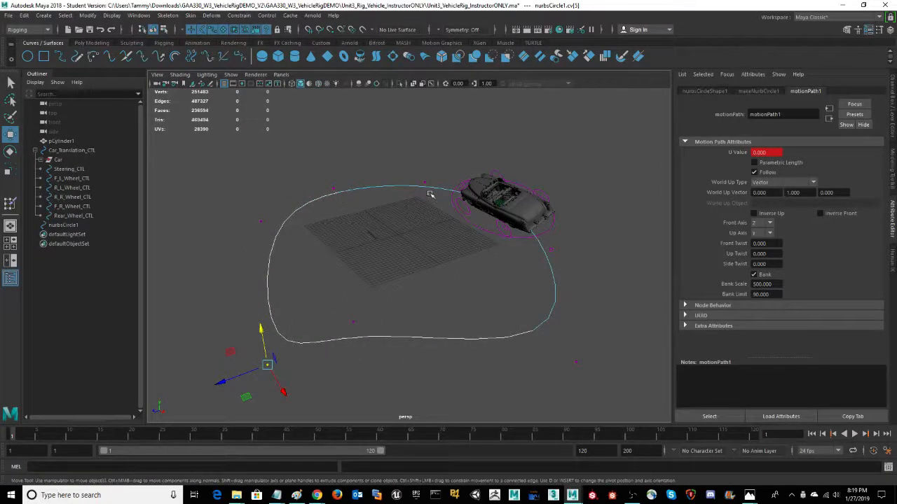
left_click_drag(432, 110, 431, 106)
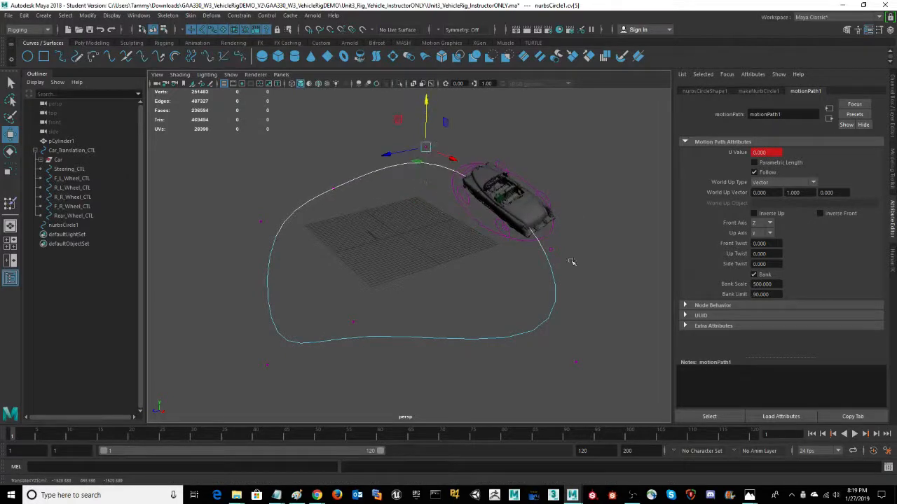
Play back and scrub the animation to check how the car follows and banks along the reshaped path.
left_click_drag(607, 270, 662, 284, "alt")
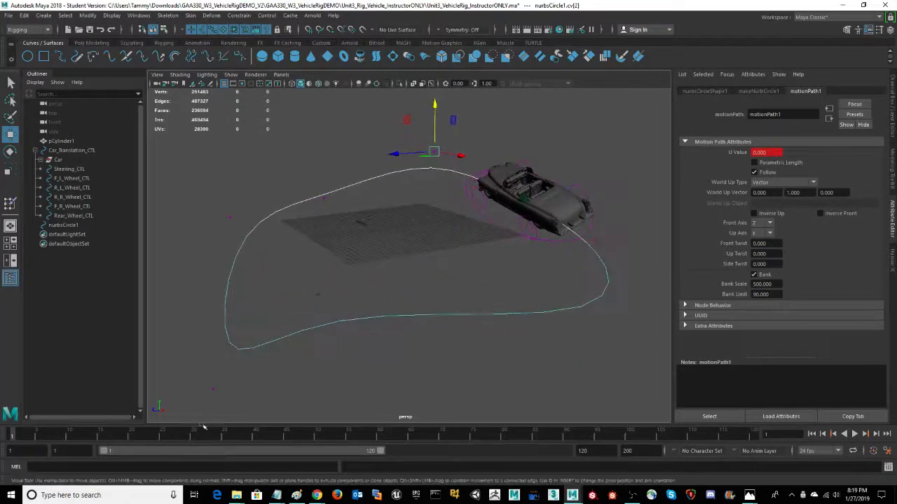
key("alt+v")
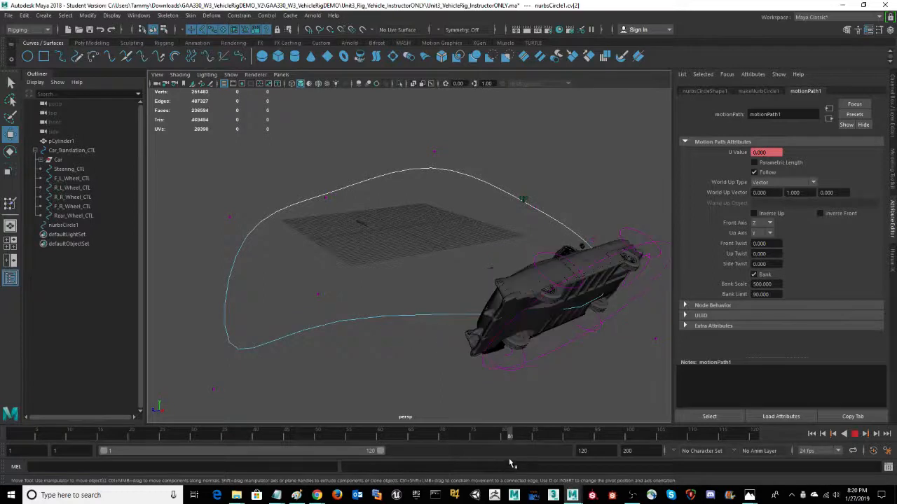
mouse_move(524, 437)
left_mouse_down()
mouse_move(482, 437)
mouse_move(513, 440)
mouse_move(496, 444)
left_mouse_up()
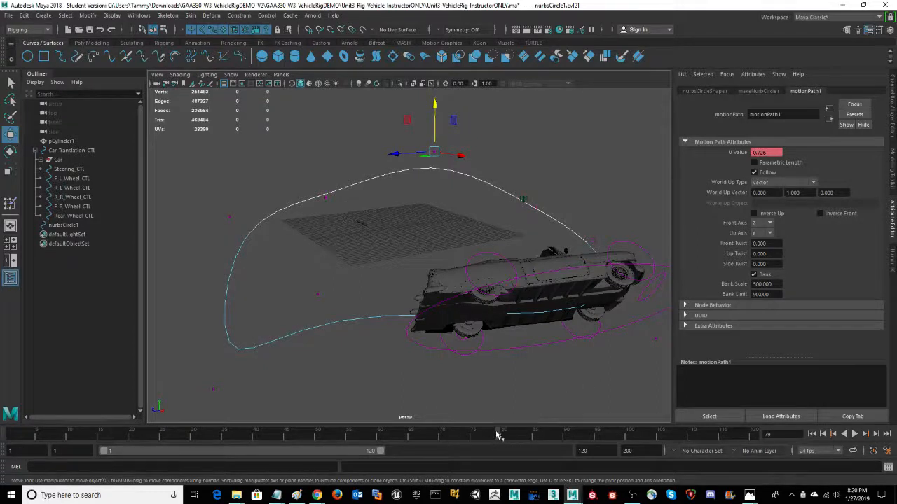
left_click_drag(496, 432, 379, 435)
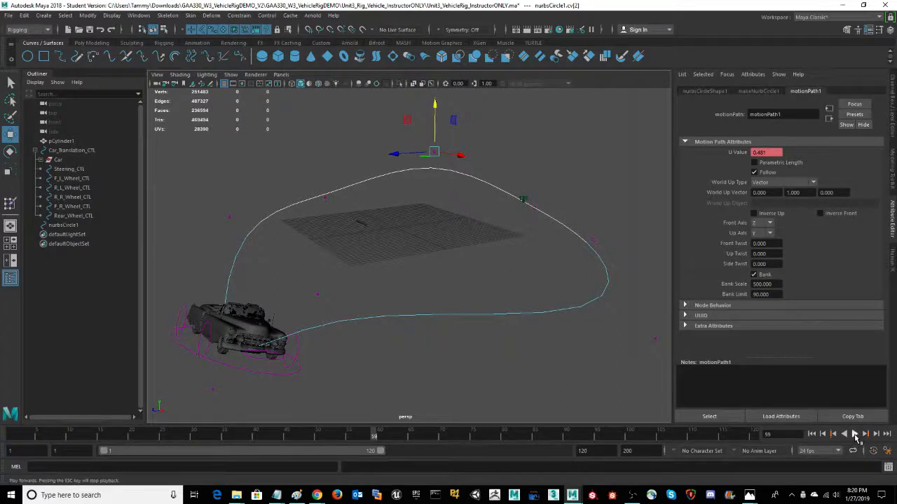
left_click(855, 435)
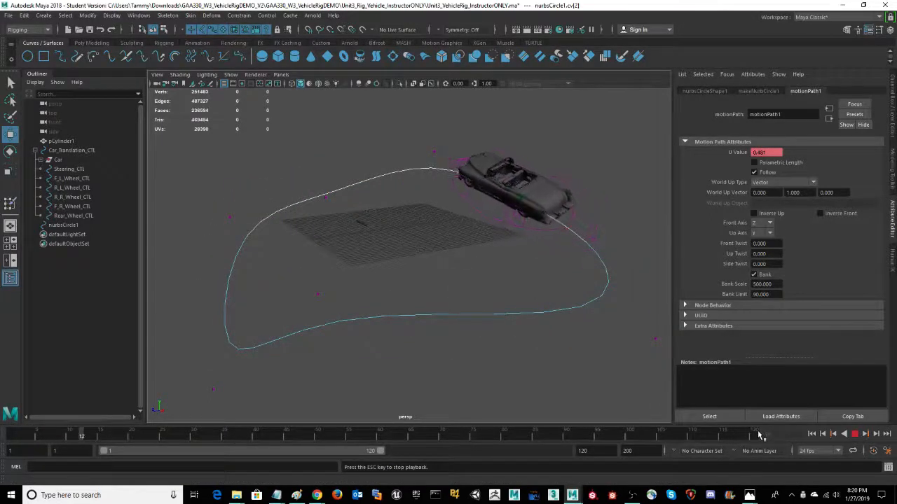
left_click(854, 434)
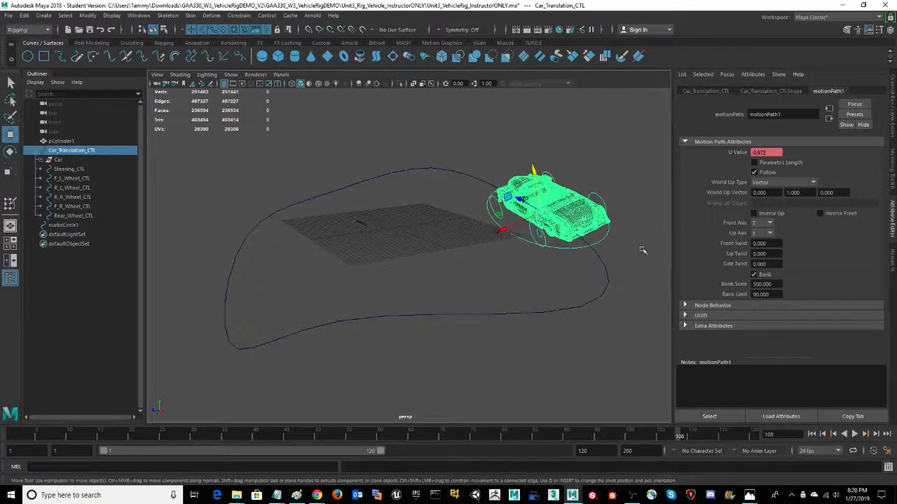
Set the in and out tangent types of both keys on the car control's motionPath1_uValue animation curve to Linear.
left_click(829, 110)
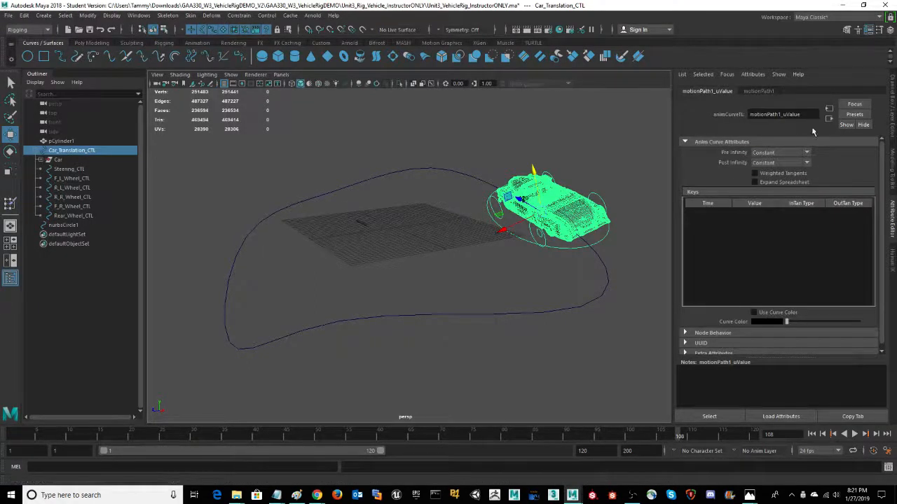
left_click_drag(627, 284, 586, 270)
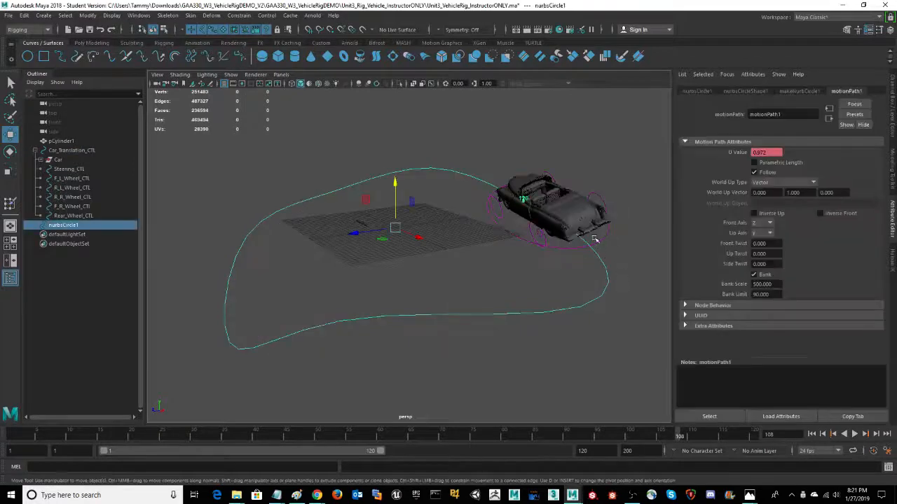
left_click(618, 246)
left_click(829, 110)
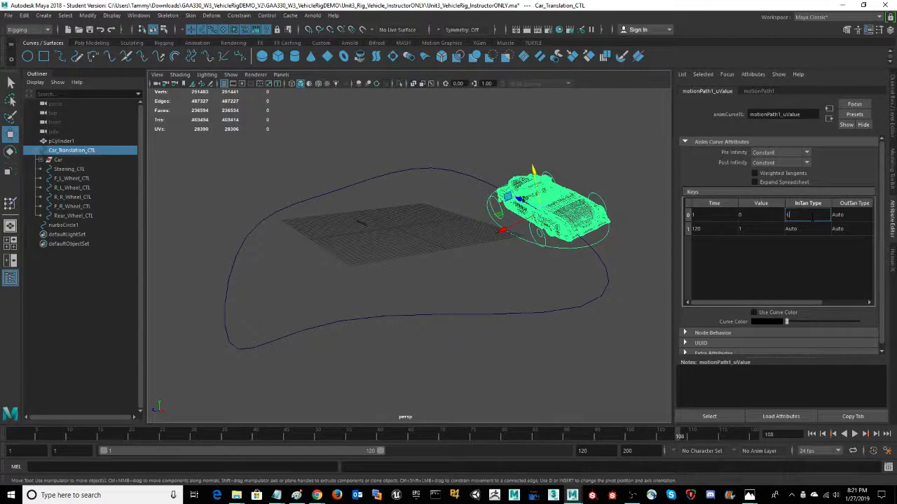
key("Return")
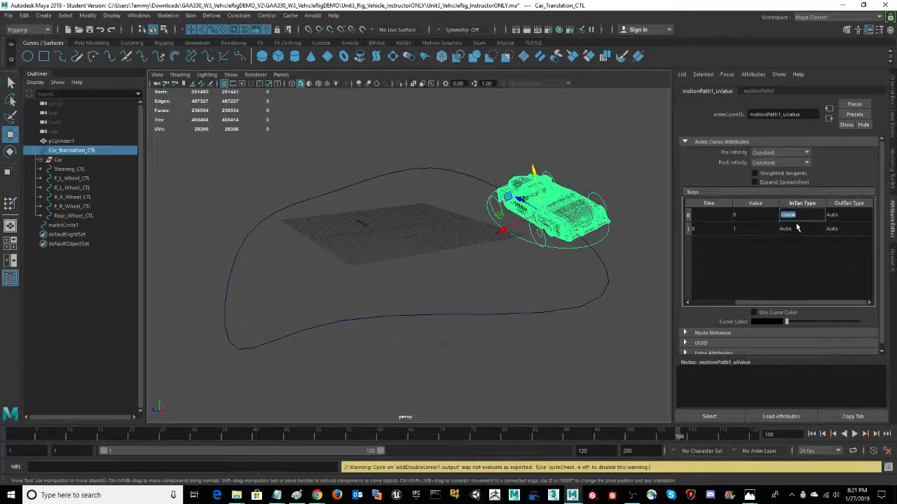
double_click(845, 229)
type("Linear")
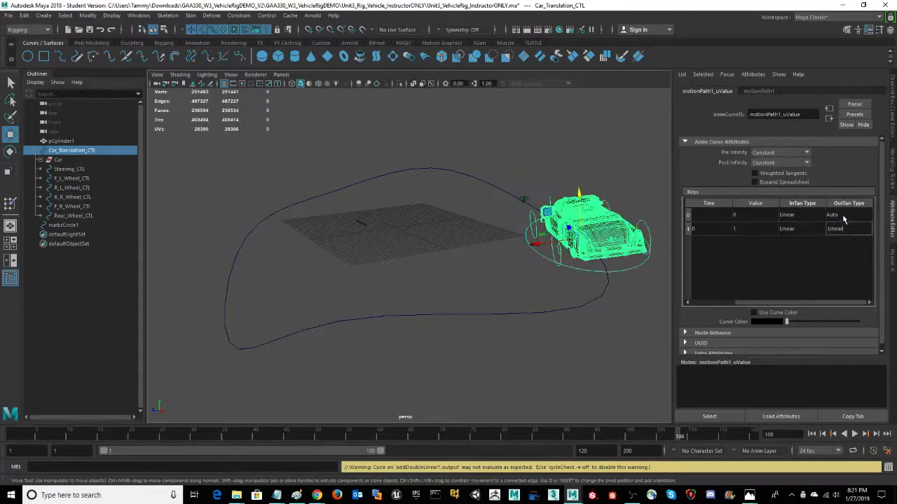
double_click(842, 215)
key("Return")
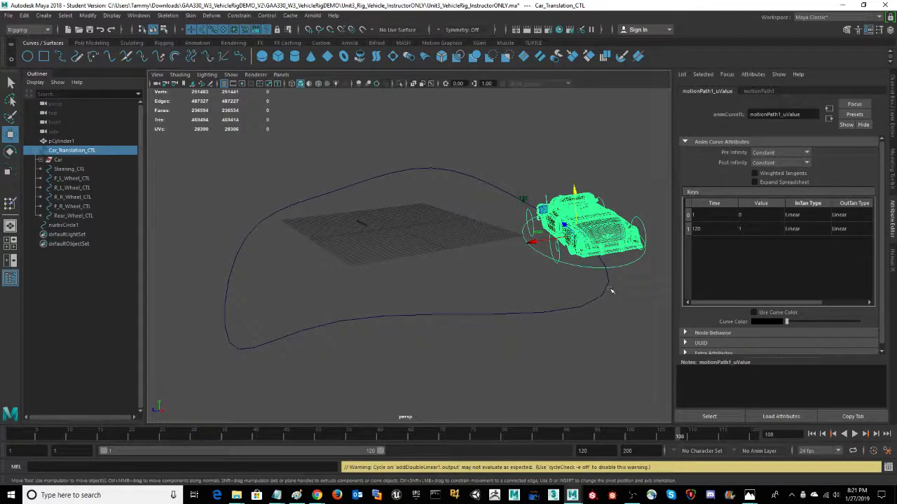
Play back the animation with the linear tangents and bring up the motionPath1 attributes again.
left_click(854, 434)
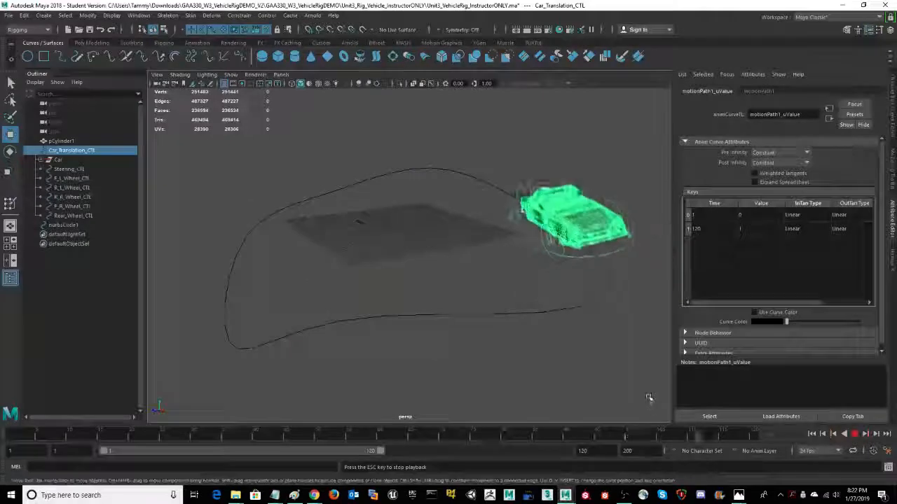
left_click(760, 91)
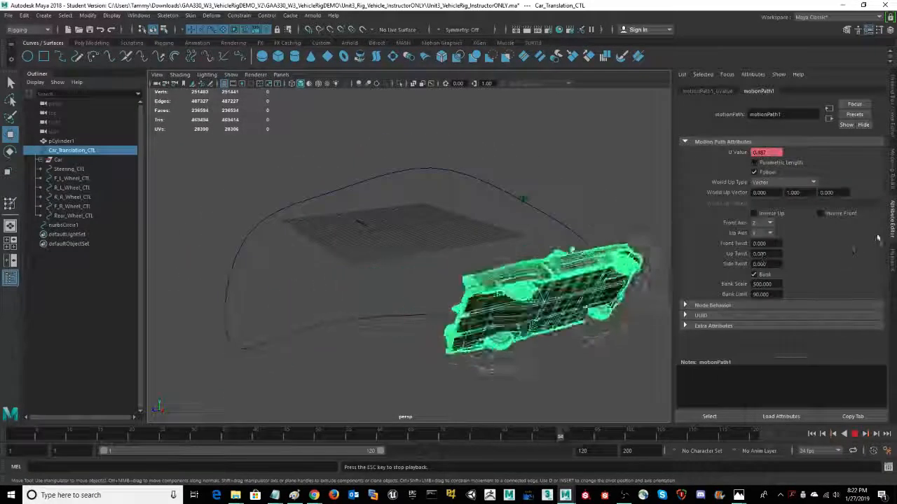